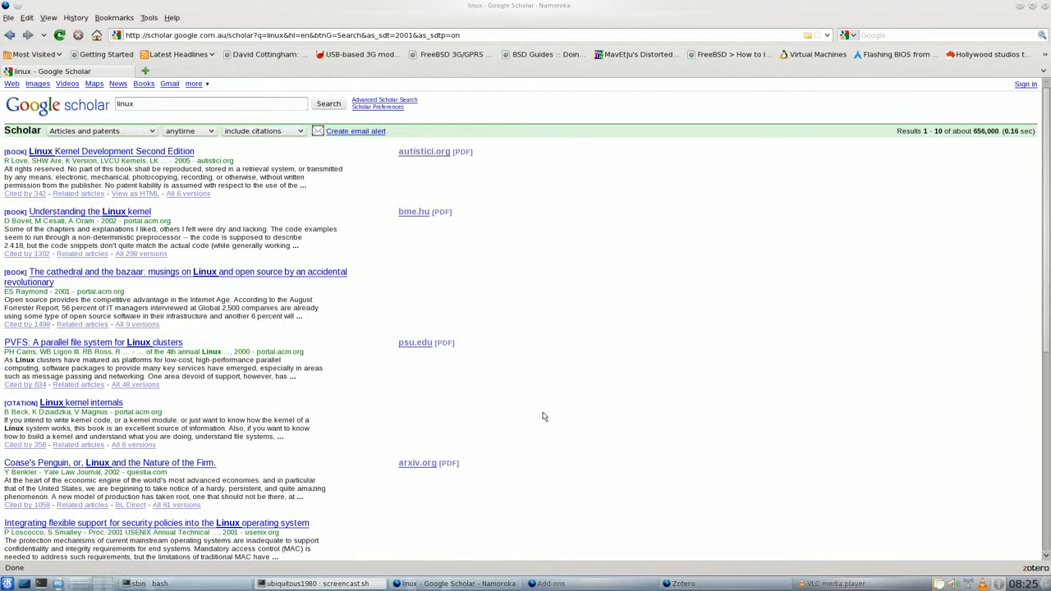
- Switch to the Zotero window and turn off fullscreen mode for the library
mouse_move(470, 588)
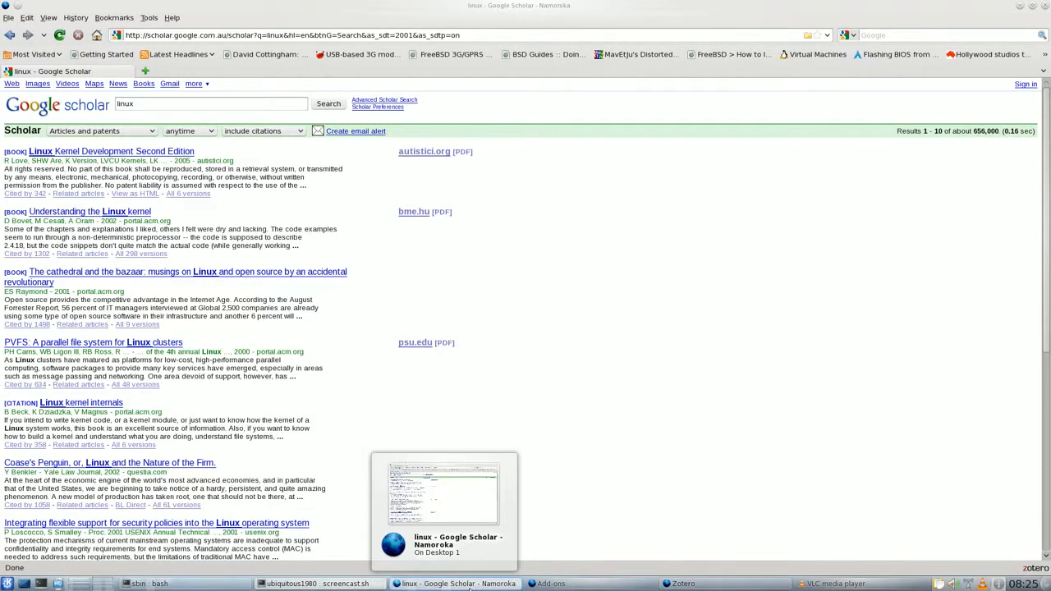
mouse_move(698, 585)
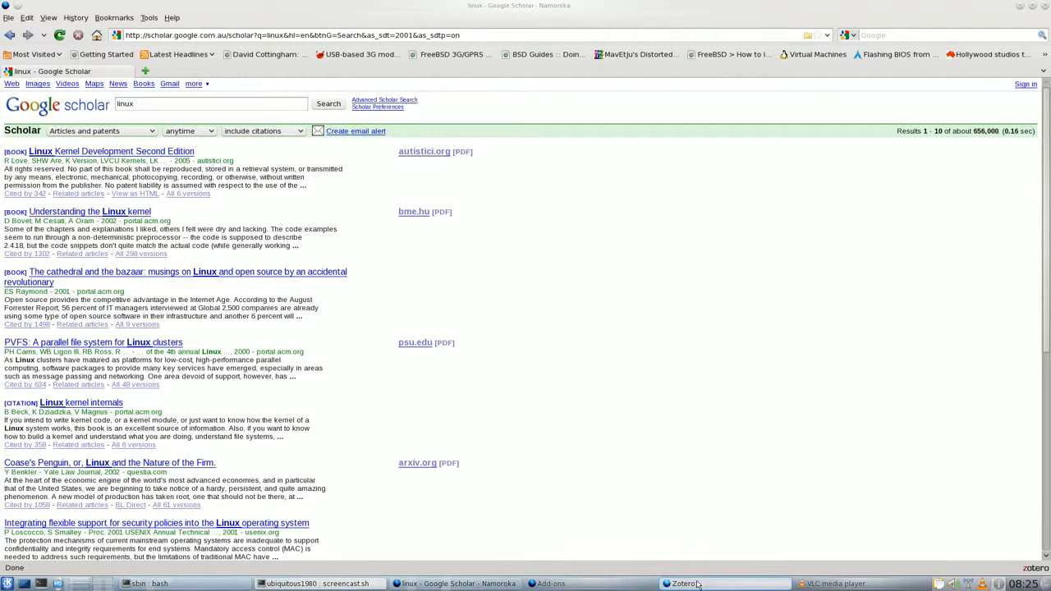
left_click(686, 584)
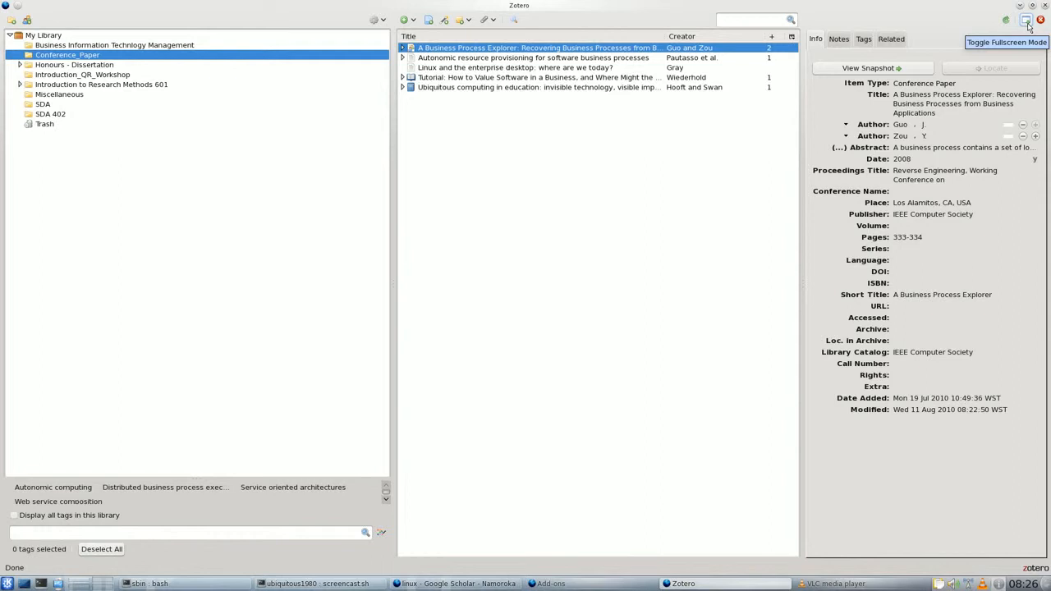
left_click(1027, 22)
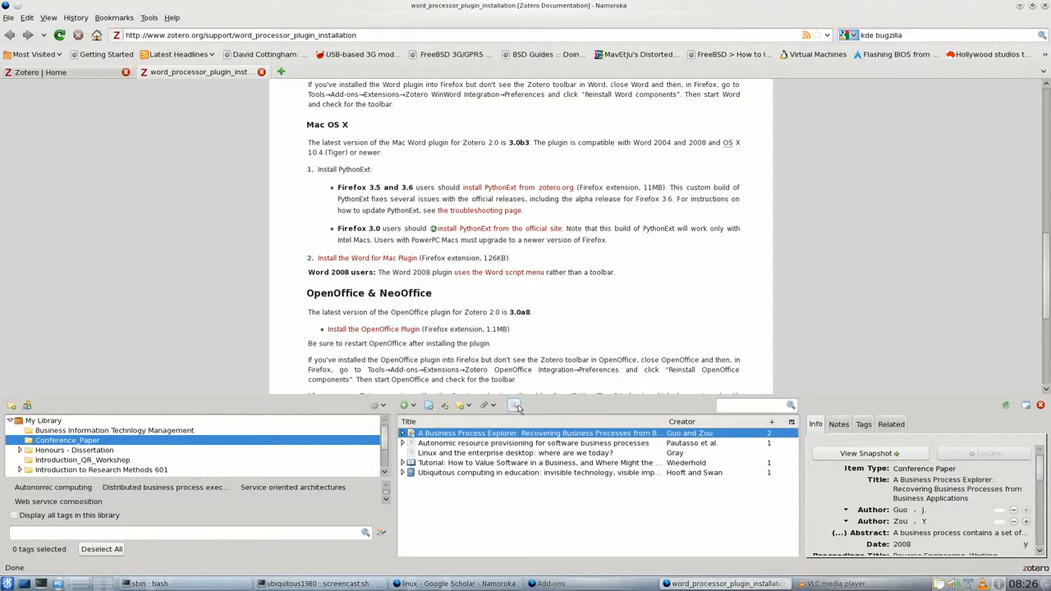
- Review the Zotero home page and the word processor plugin instructions for Windows, Mac OS X and OpenOffice
scroll(454, 313, "up", 13)
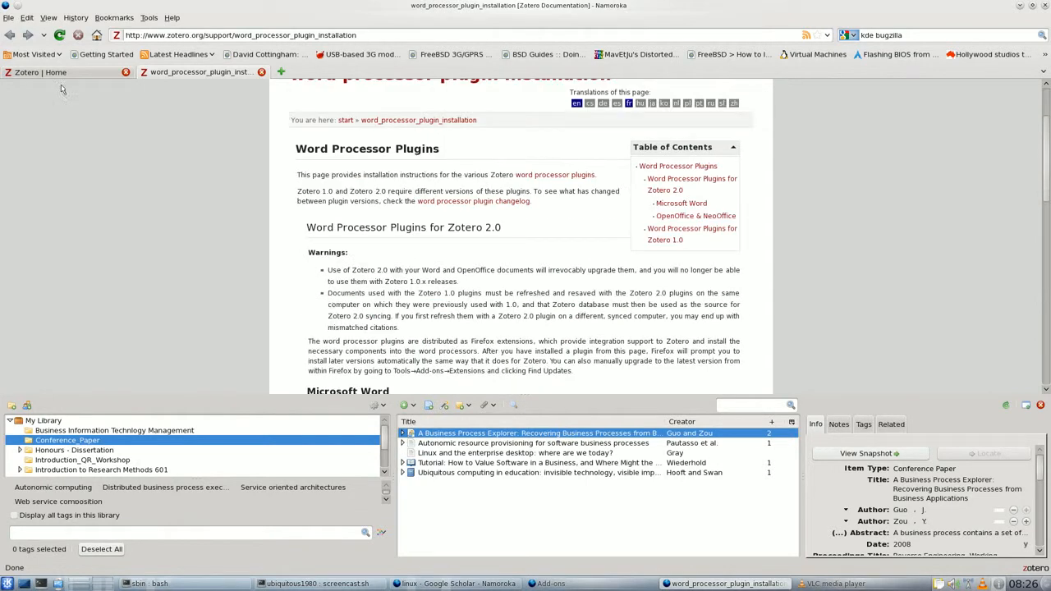
left_click(54, 72)
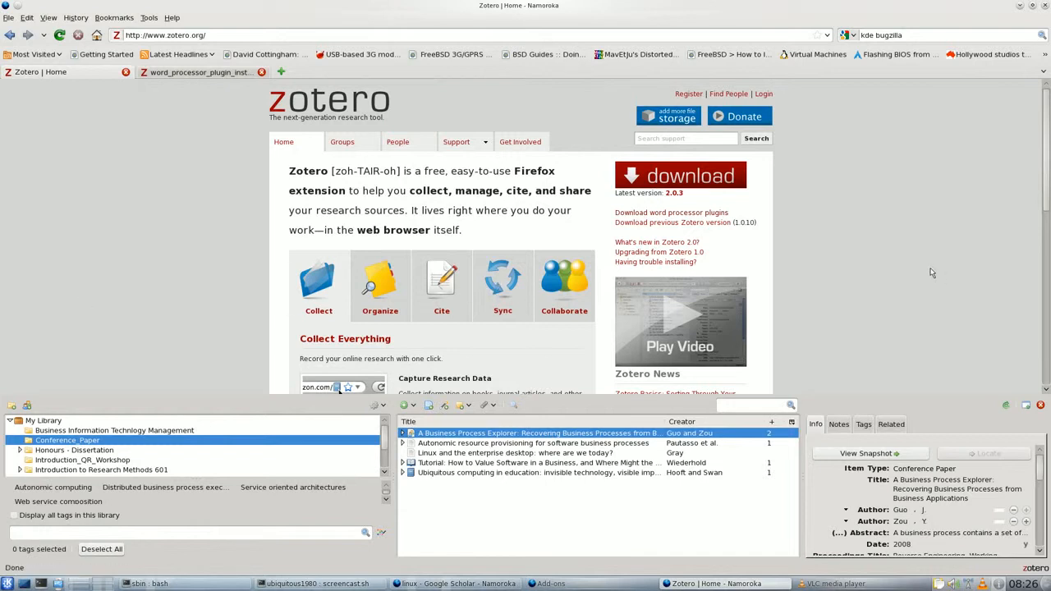
left_click(178, 73)
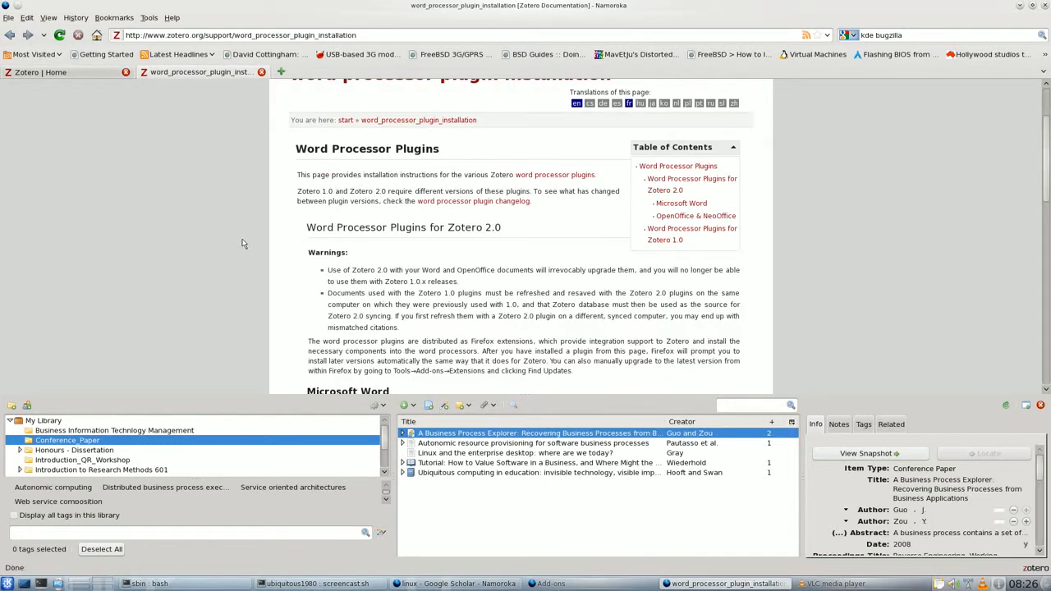
scroll(323, 168, "down", 2)
scroll(323, 168, "down", 2)
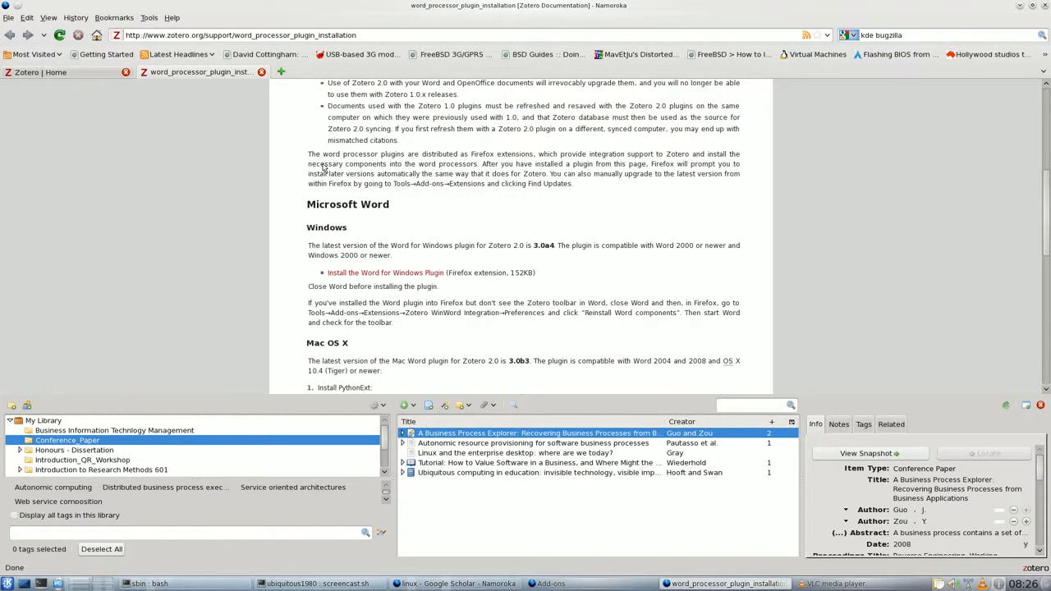
scroll(323, 167, "down", 3)
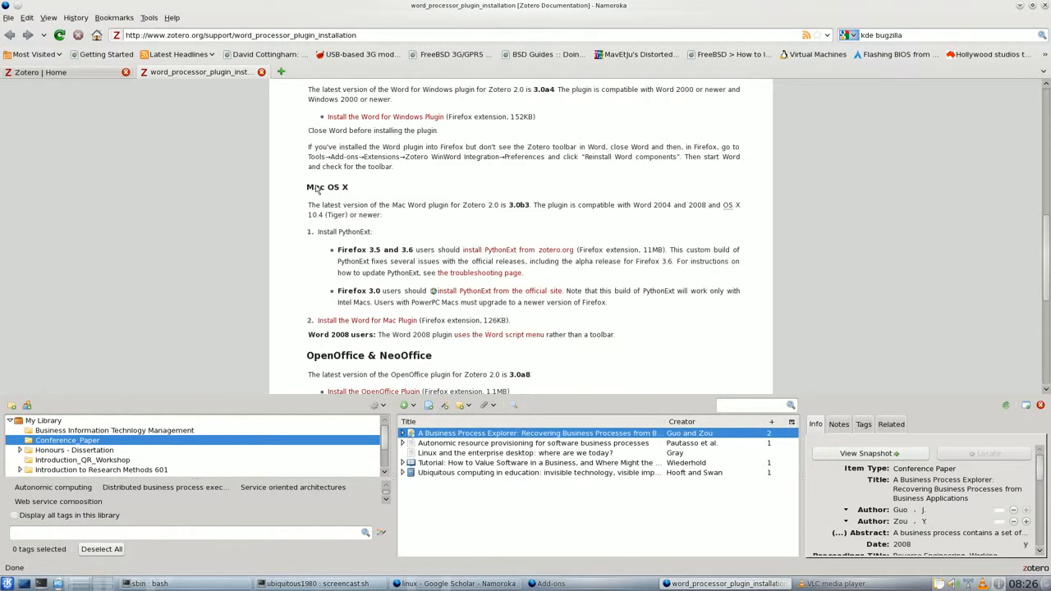
scroll(320, 191, "up", 3)
double_click(325, 198)
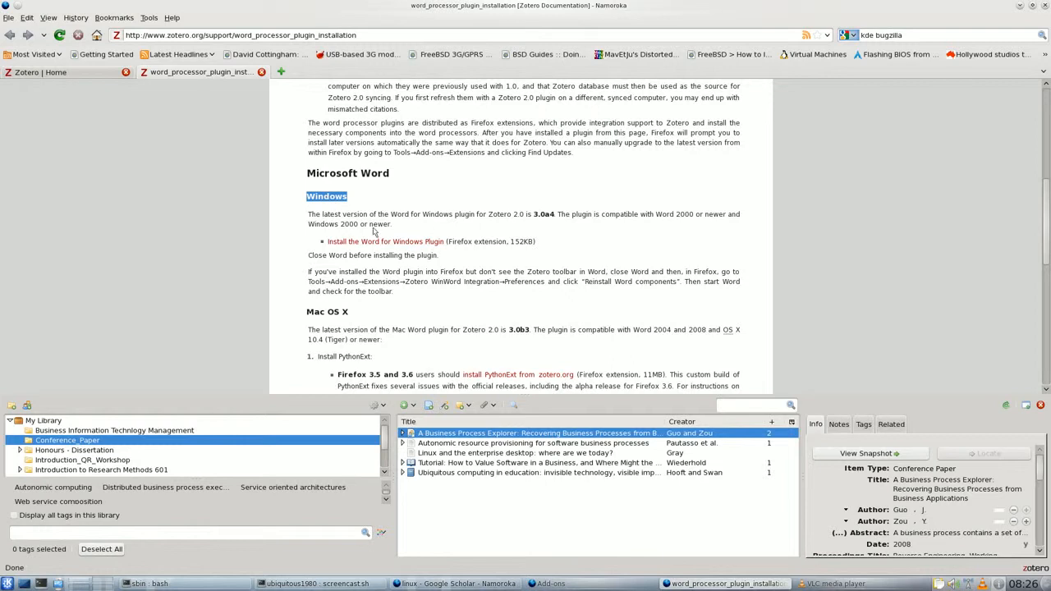
scroll(415, 218, "down", 3)
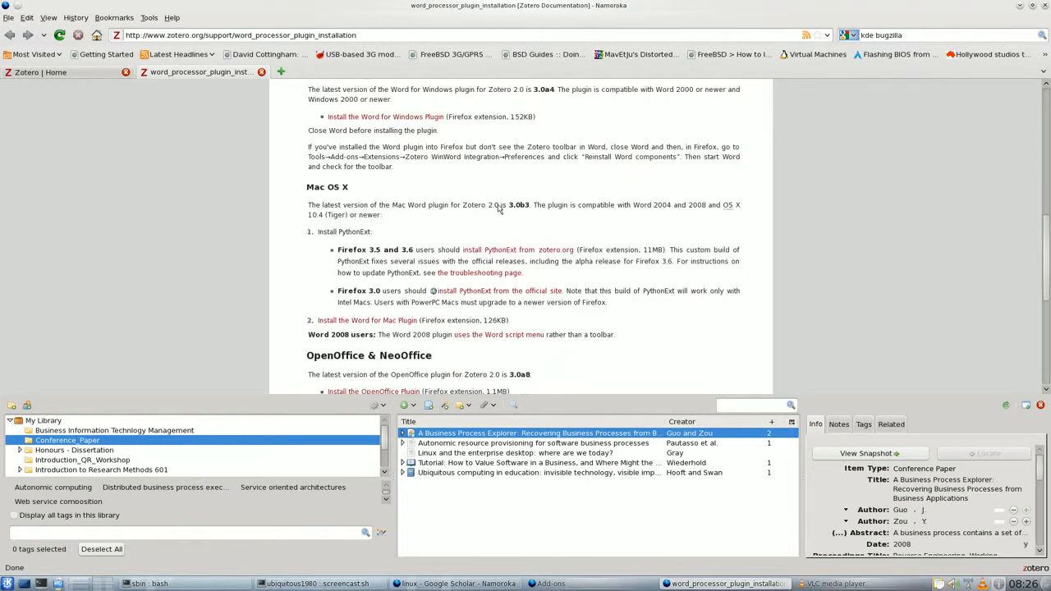
scroll(476, 237, "down", 4)
scroll(356, 251, "down", 3)
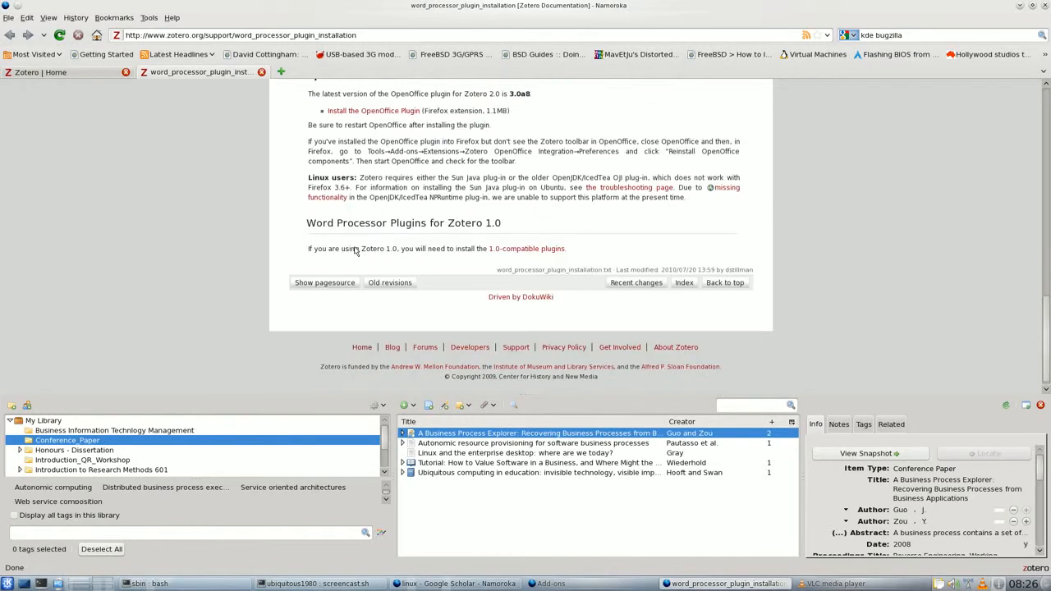
scroll(374, 194, "up", 4)
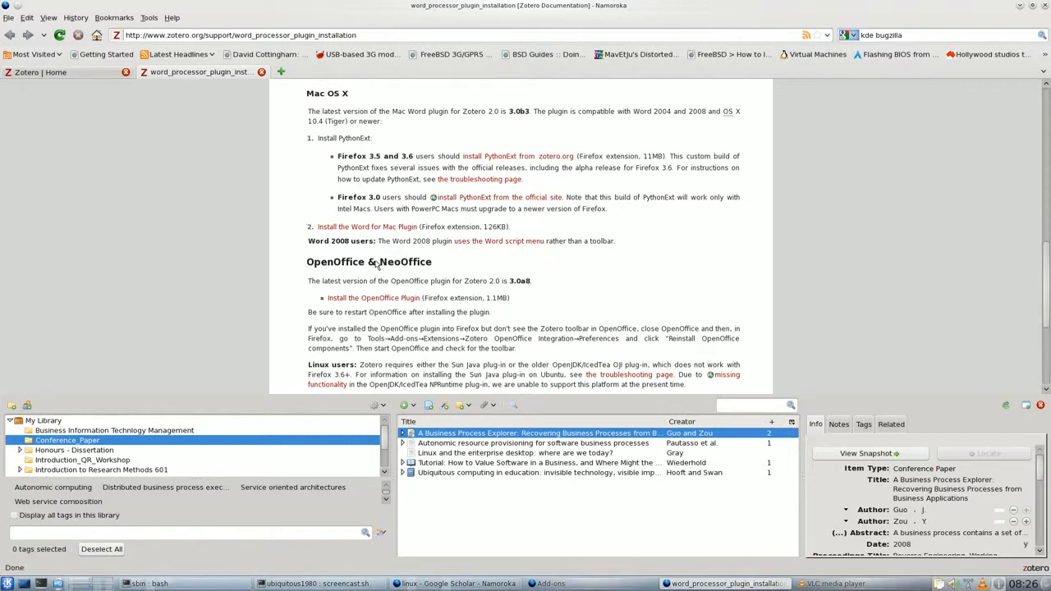
scroll(375, 265, "down", 4)
scroll(382, 264, "up", 4)
- From the Google Scholar results for linux, save the book "Linux Kernel Development Second Edition" to the Zotero library
left_click(456, 583)
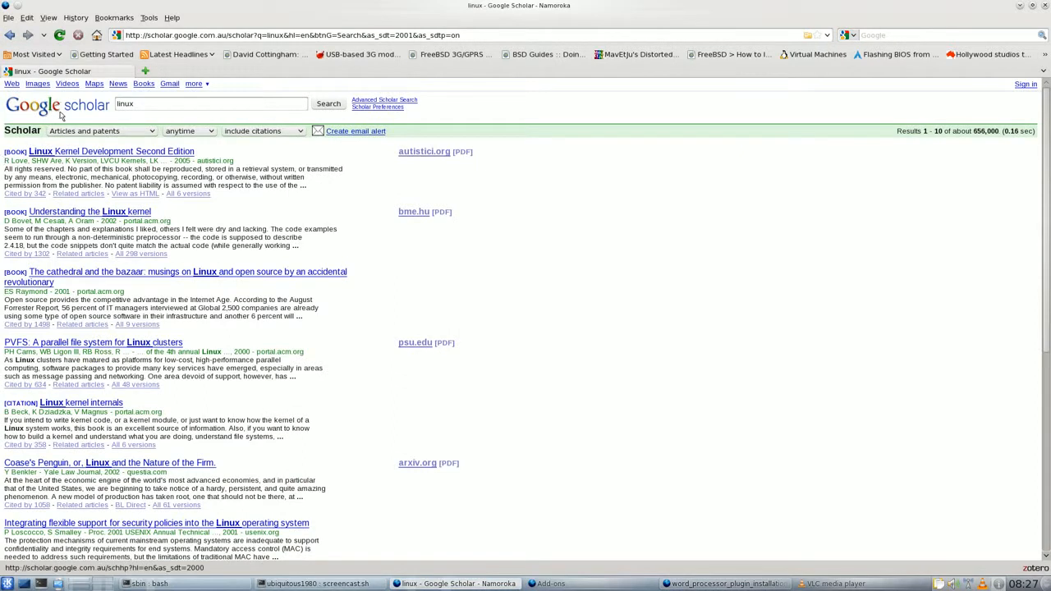
double_click(17, 152)
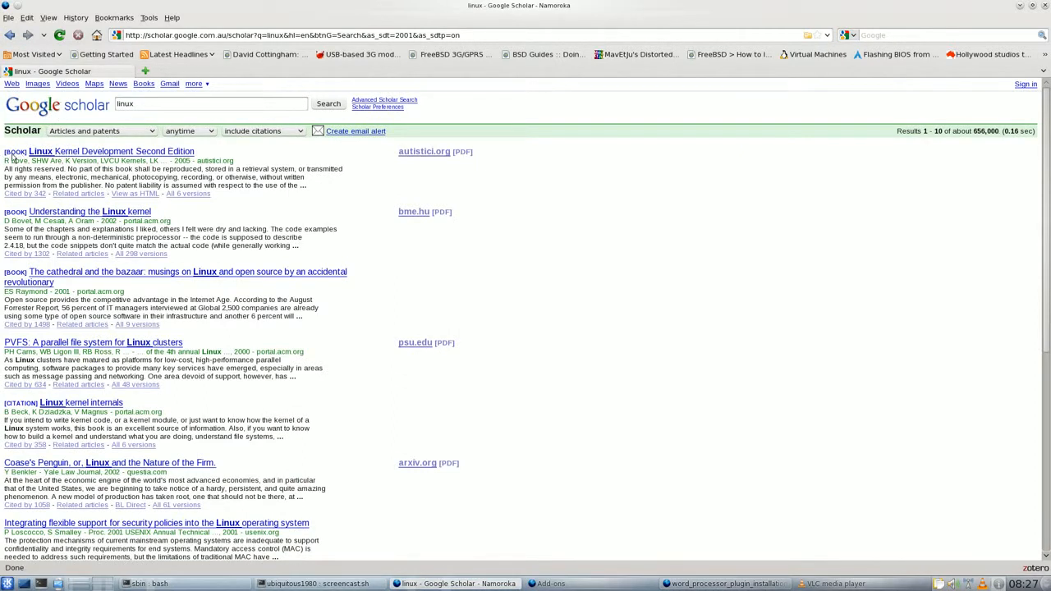
left_click(820, 204)
left_click(806, 35)
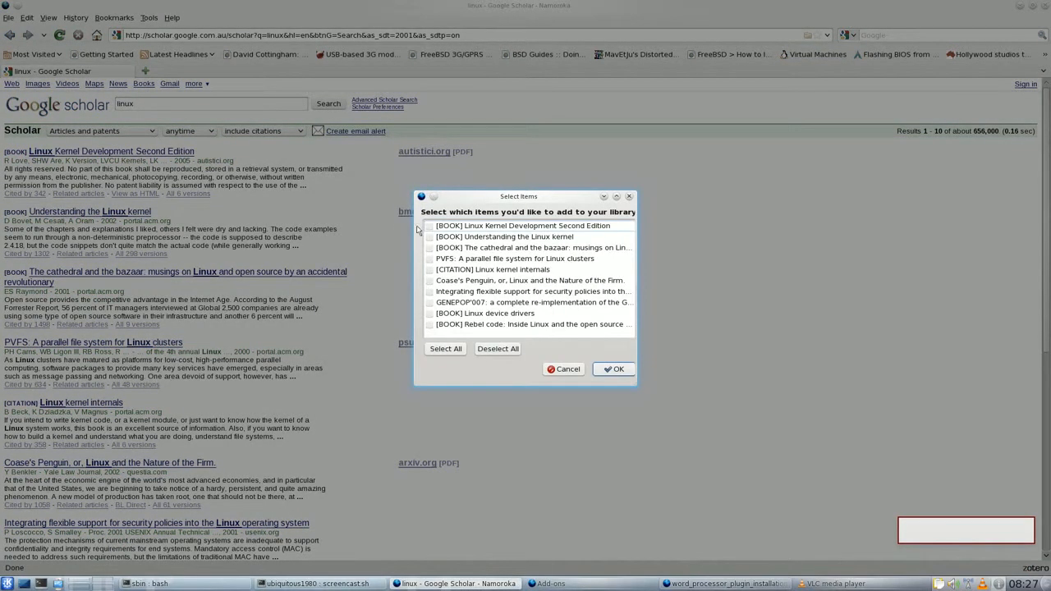
left_click(429, 227)
left_click(616, 371)
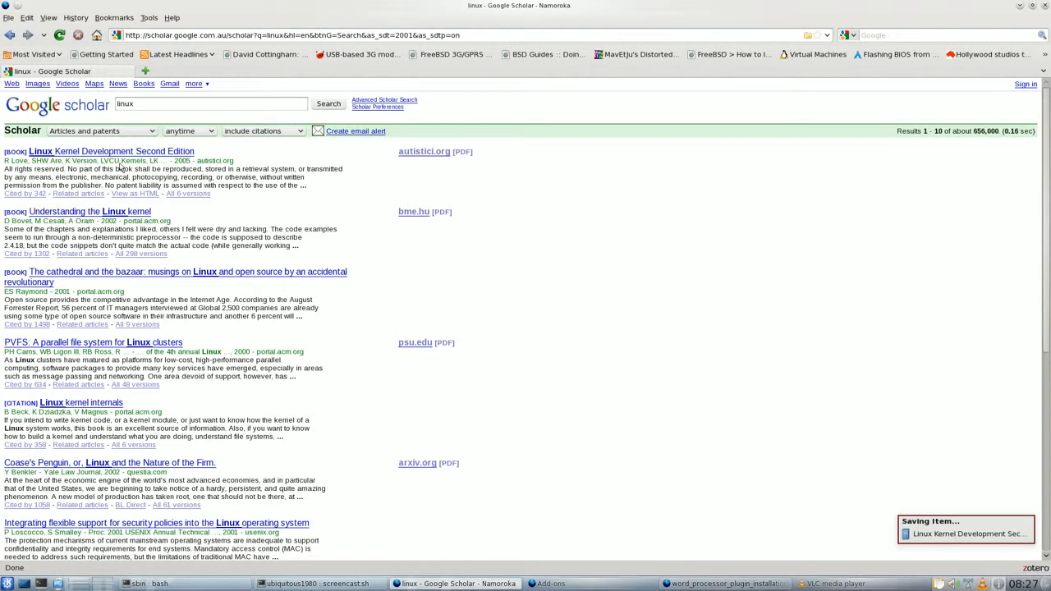
- Show the Zotero library below the search results and search all of My Library for "linux kernel development"
left_click(1032, 569)
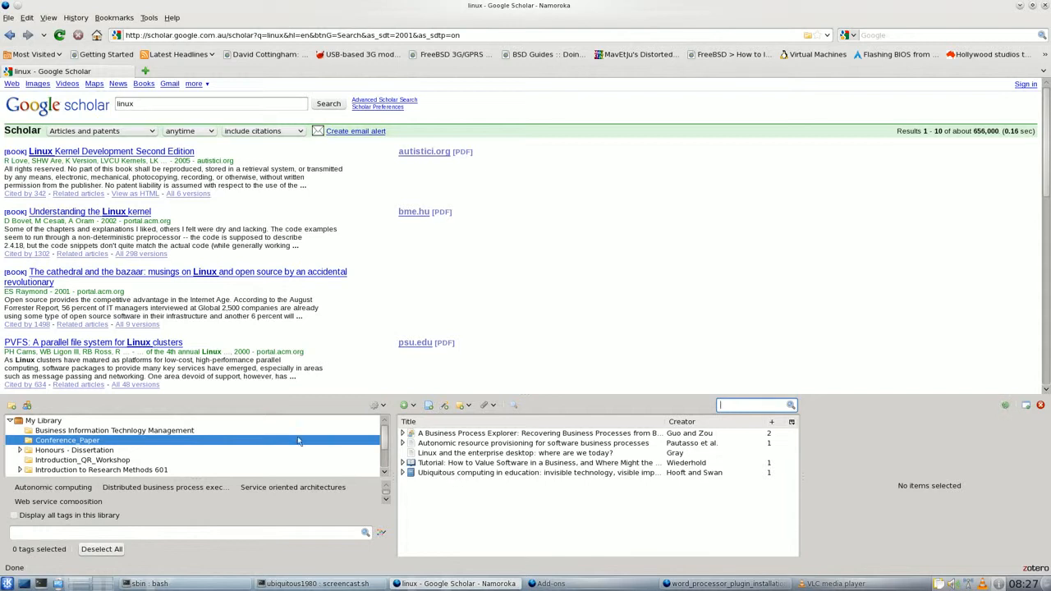
left_click(21, 423)
left_click(745, 408)
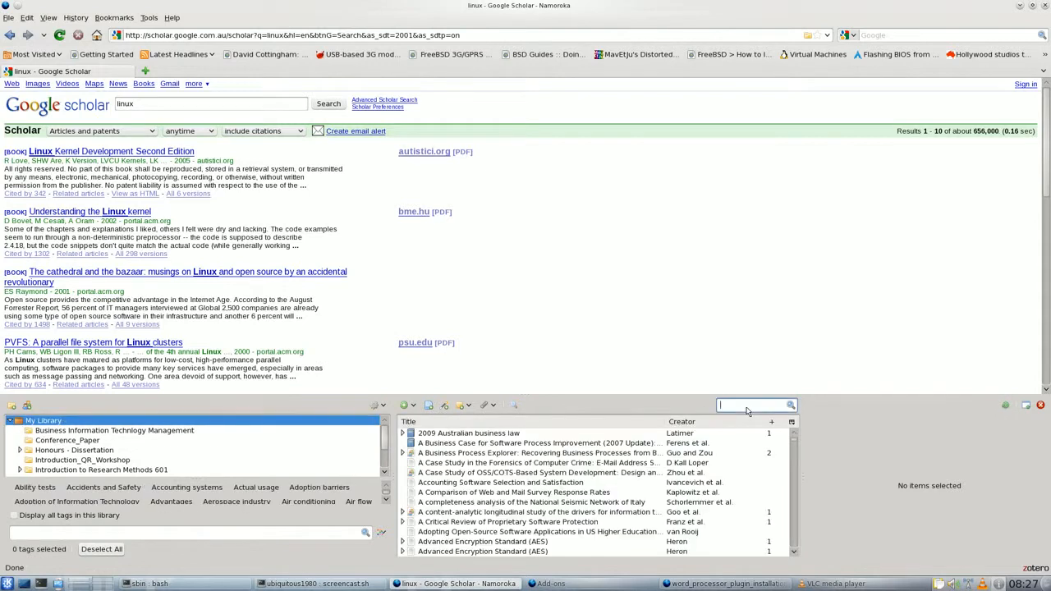
type("linux kernel")
type(" development")
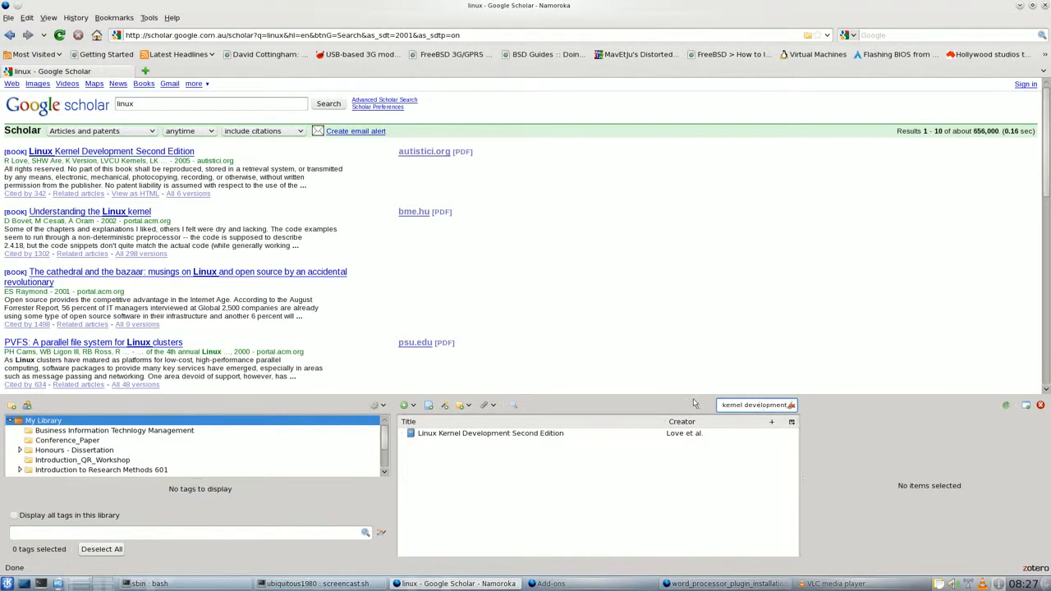
- Examine the bibliographic details of the "Linux Kernel Development Second Edition" library entry
left_click(538, 435)
scroll(932, 496, "down", 3)
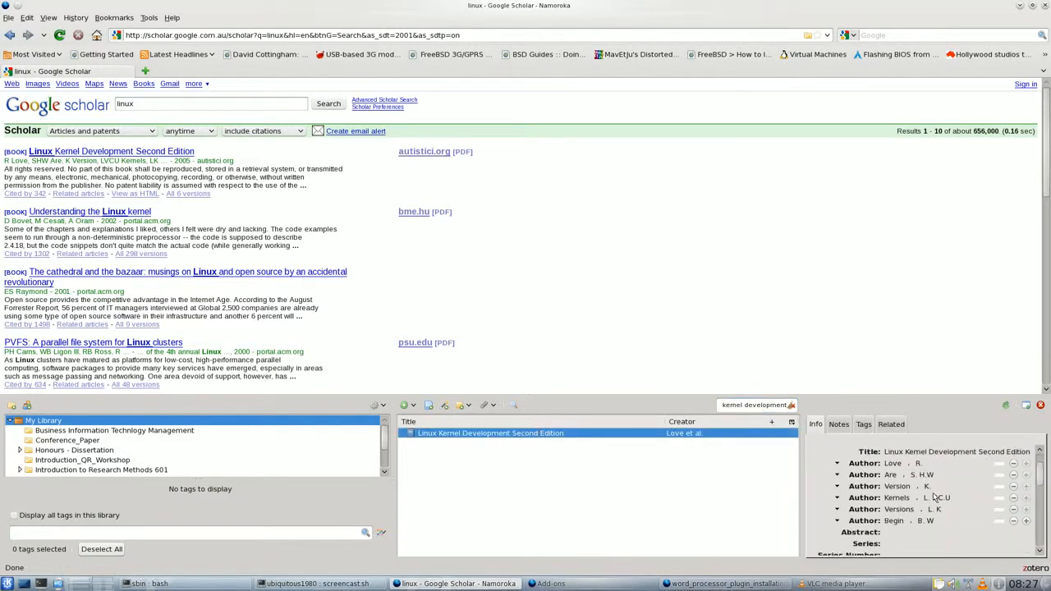
scroll(932, 497, "down", 5)
scroll(933, 499, "up", 4)
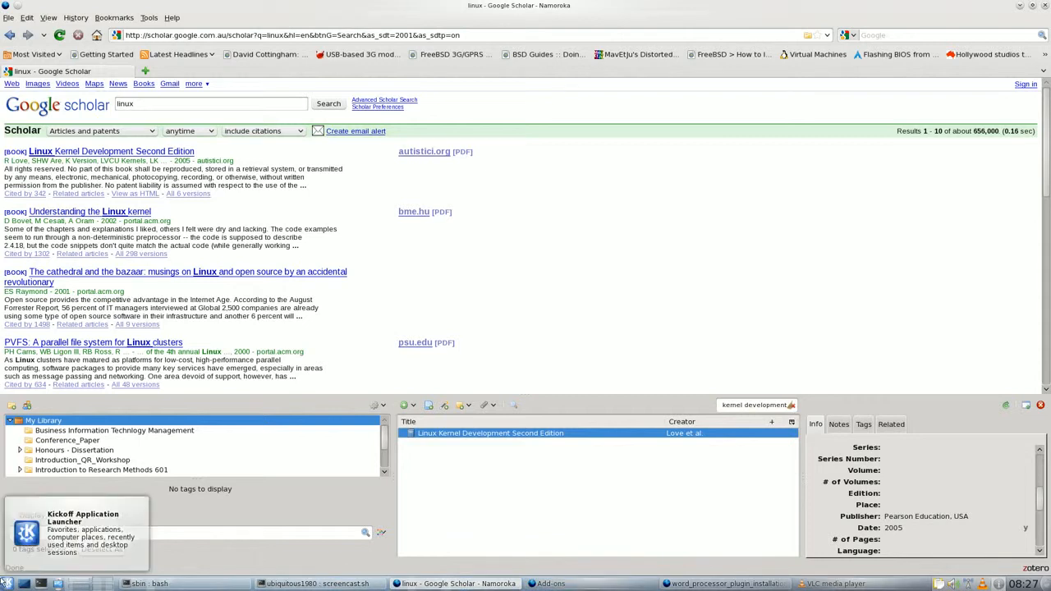
- Launch the OpenOffice.org Writer word processor from the Office applications
left_click(6, 585)
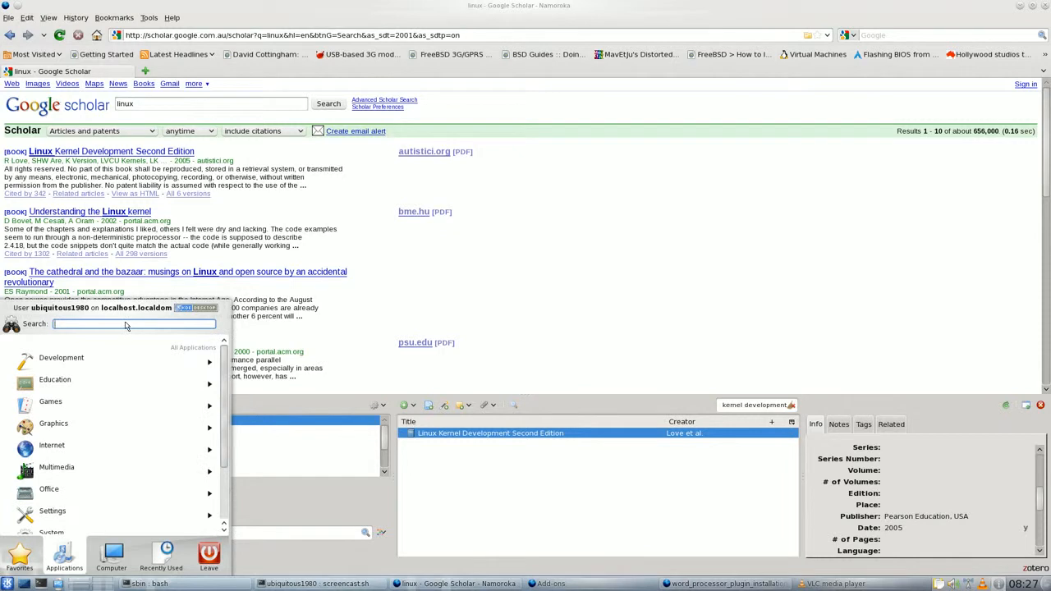
left_click(133, 478)
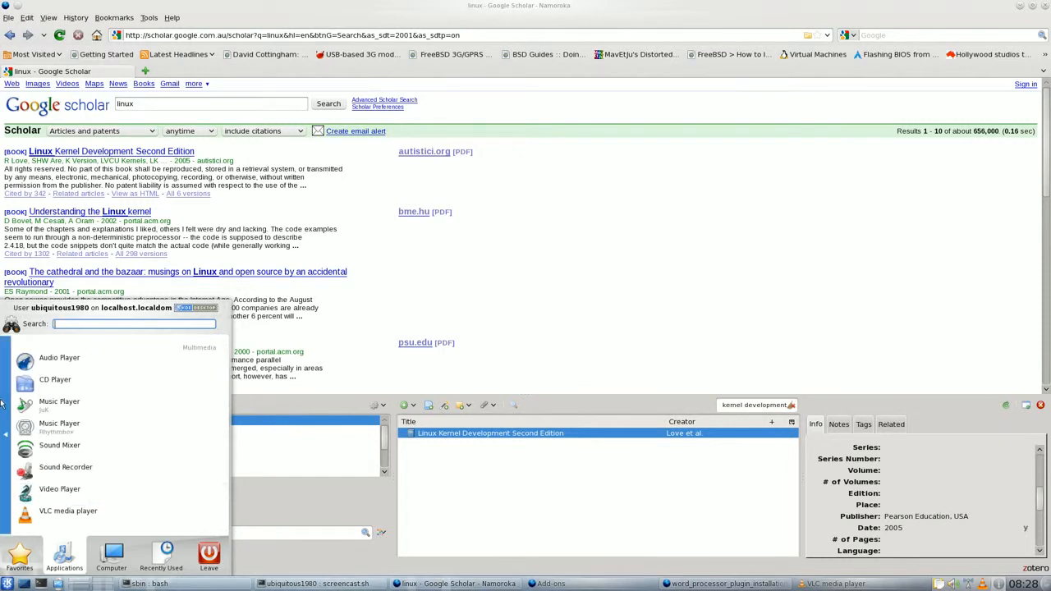
left_click(6, 491)
left_click(53, 496)
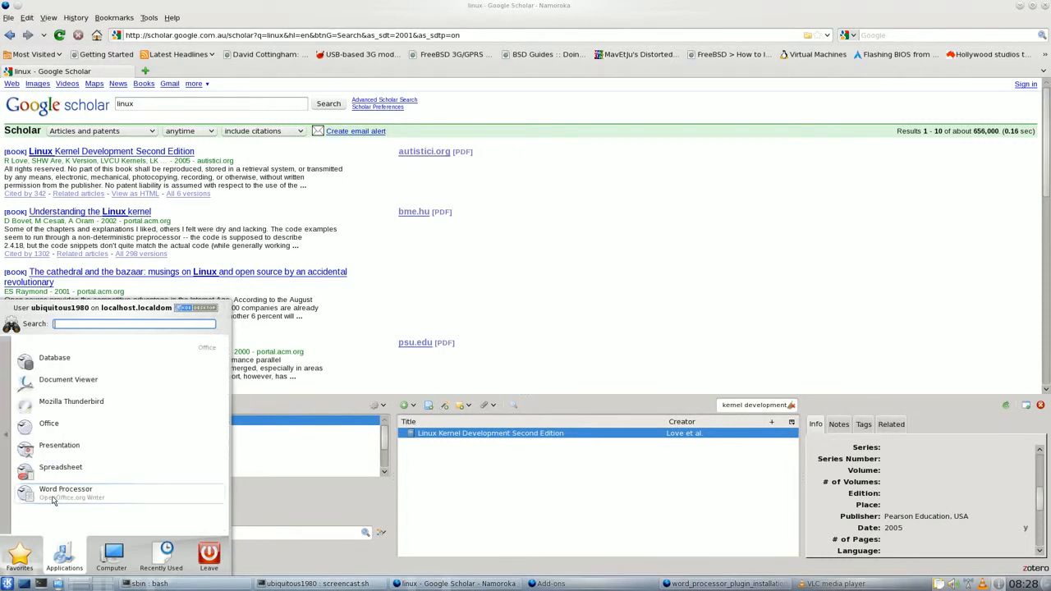
left_click(59, 496)
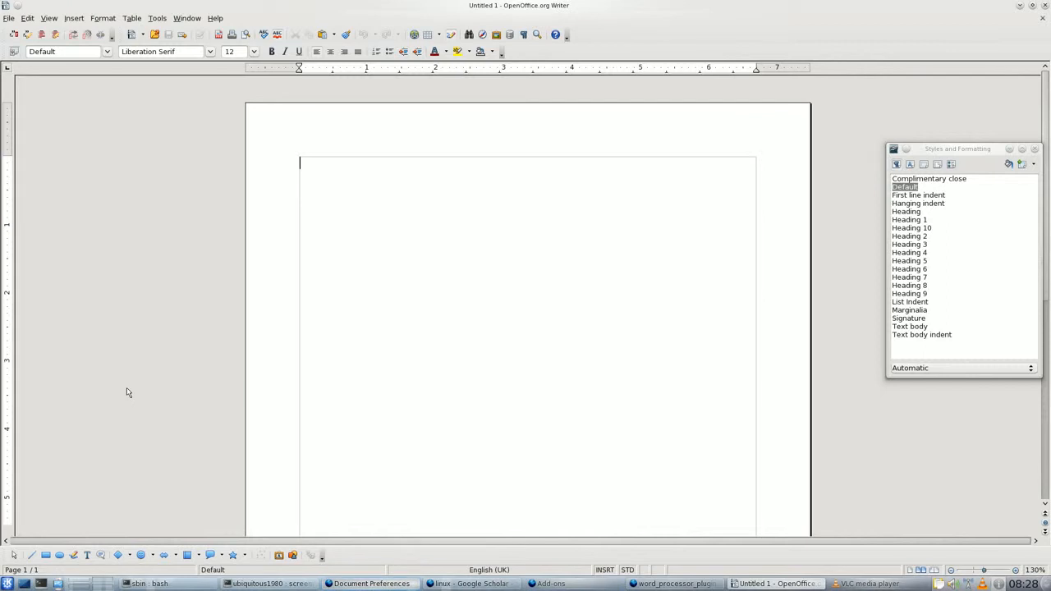
- Accept Chicago Manual of Style (Author-Date format) with ReferenceMarks, and insert a citation of the Linux Kernel Development book at page 53
left_click(337, 588)
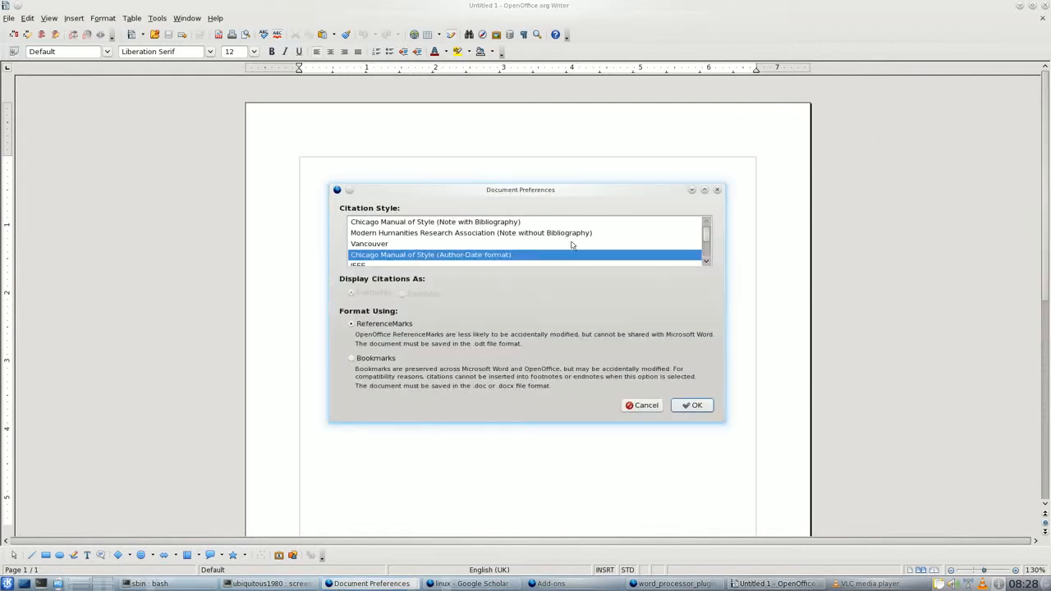
left_click(675, 408)
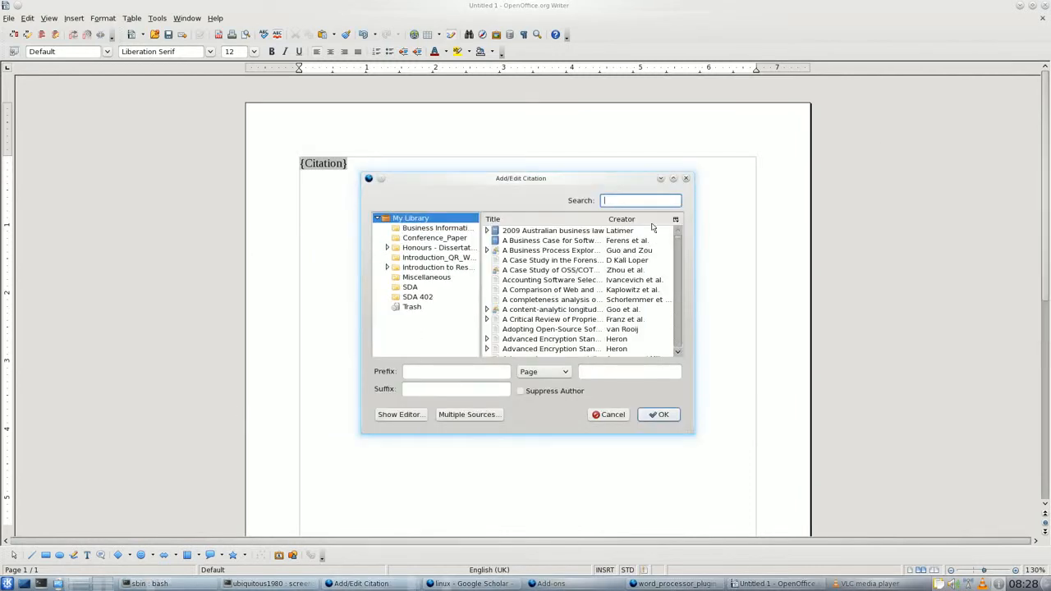
type("linu")
type(" kernel developme")
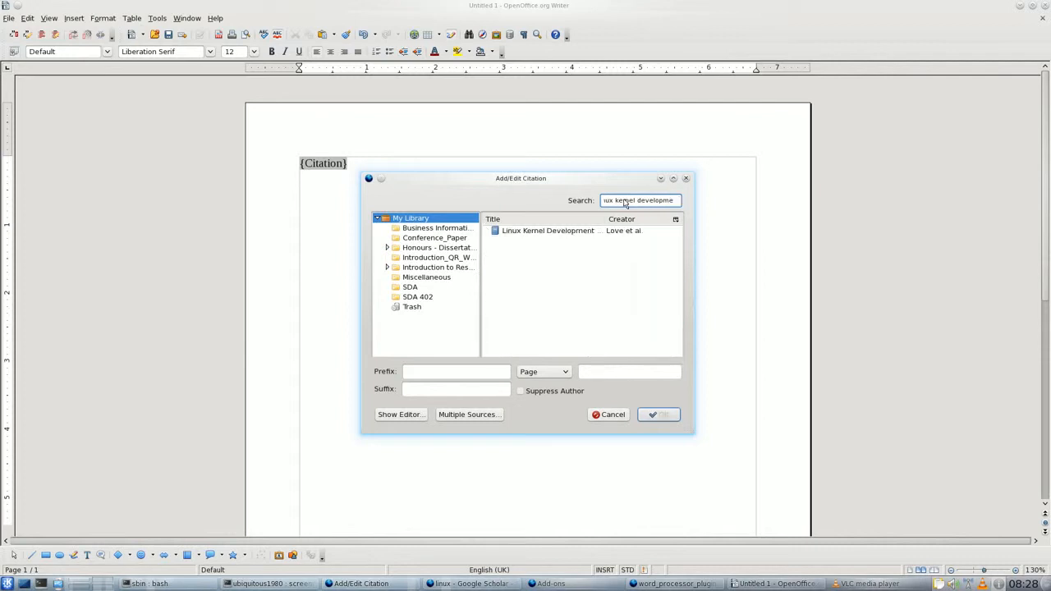
left_click(593, 233)
left_click(639, 372)
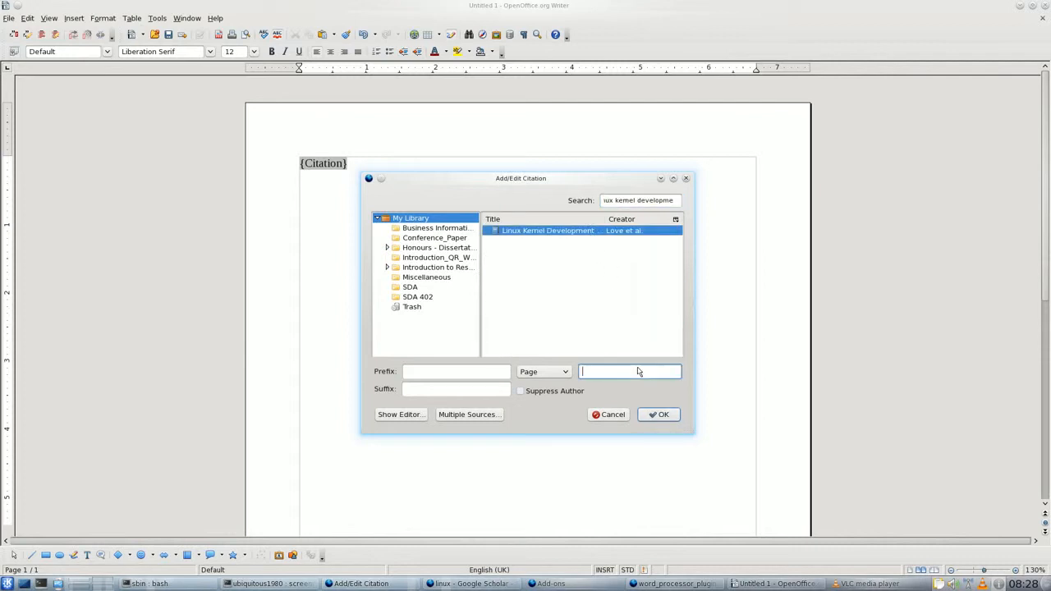
type("53")
left_click(665, 417)
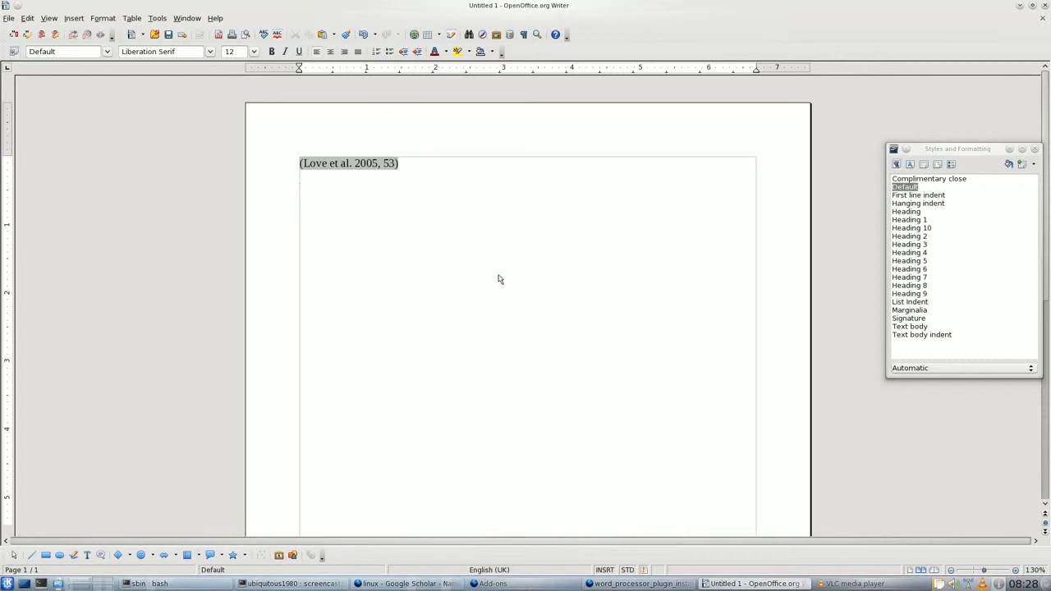
- Add a new paragraph below the citation reading "The quick brown fox jumps over the lazy dog."
key("Return")
type("TH")
key("BackSpace")
type("h")
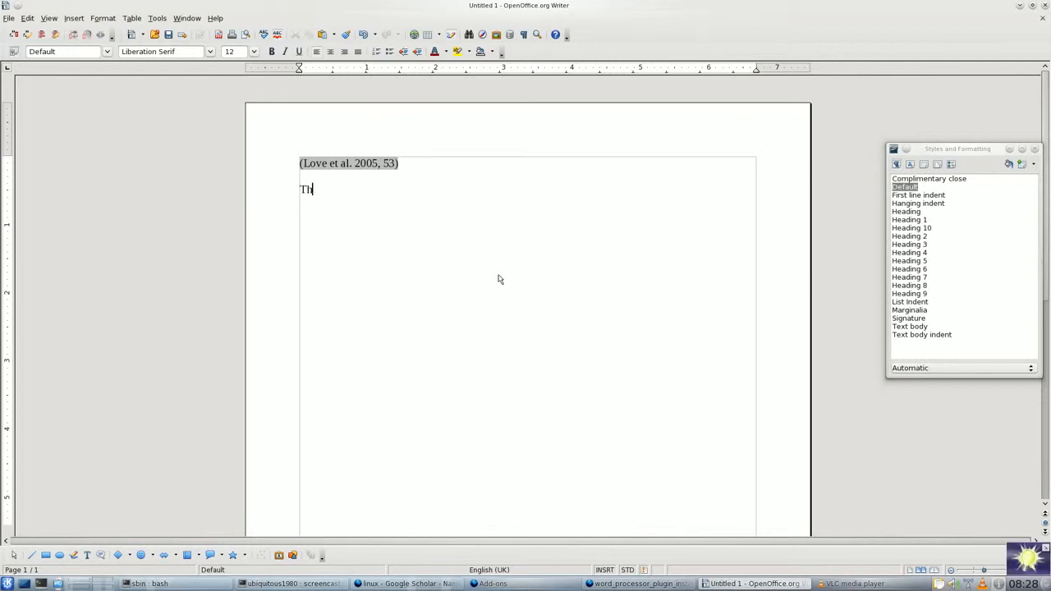
type("e quick brown fox jump")
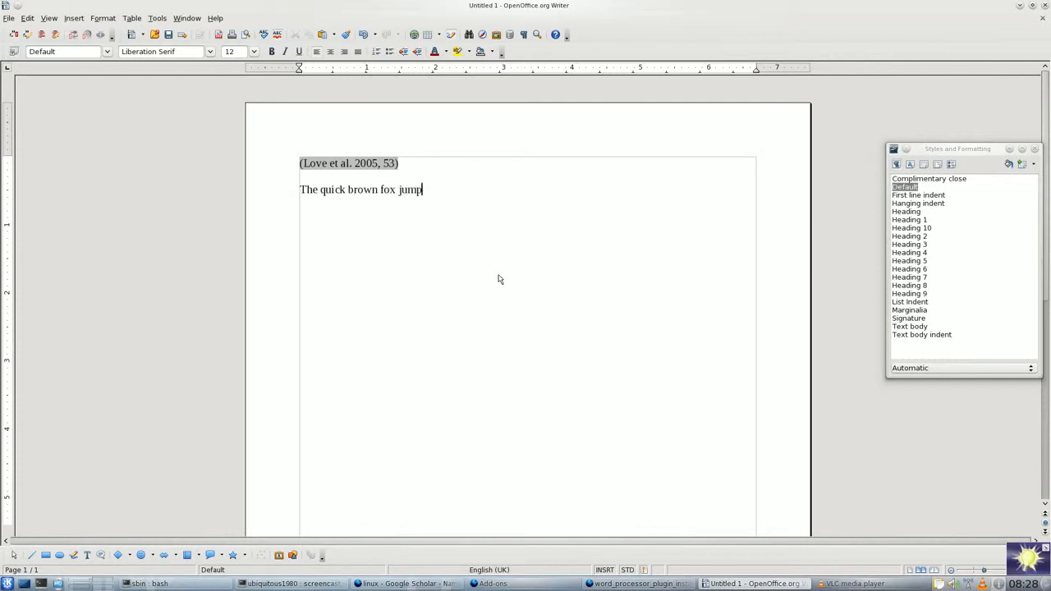
type("s over the lazy dog.")
- Cite the Linux Kernel Development book at page 43 at the end of the fox sentence, and insert the bibliography below that paragraph
left_click(14, 35)
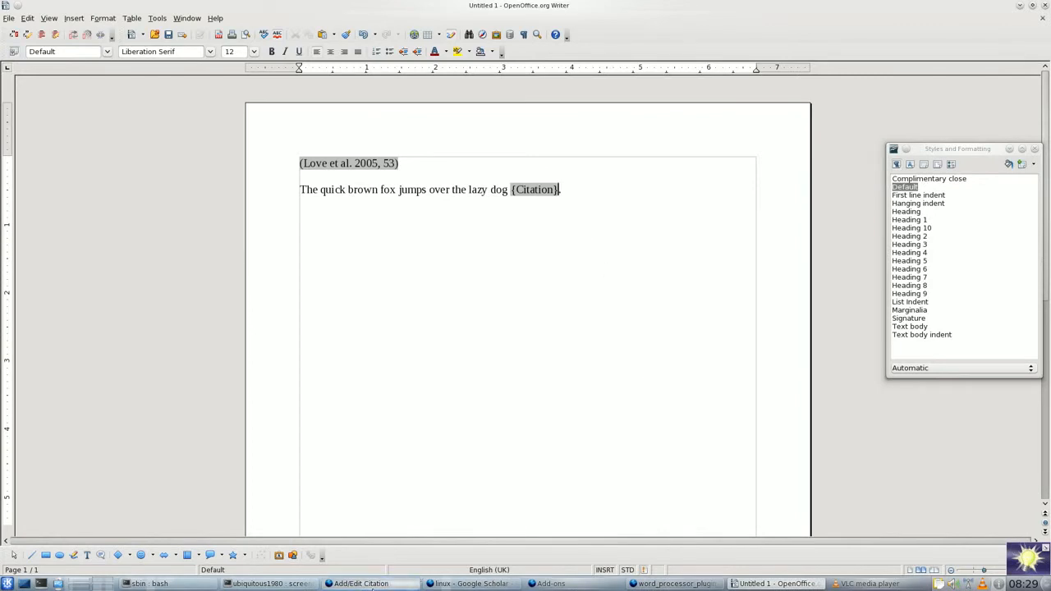
left_click(416, 579)
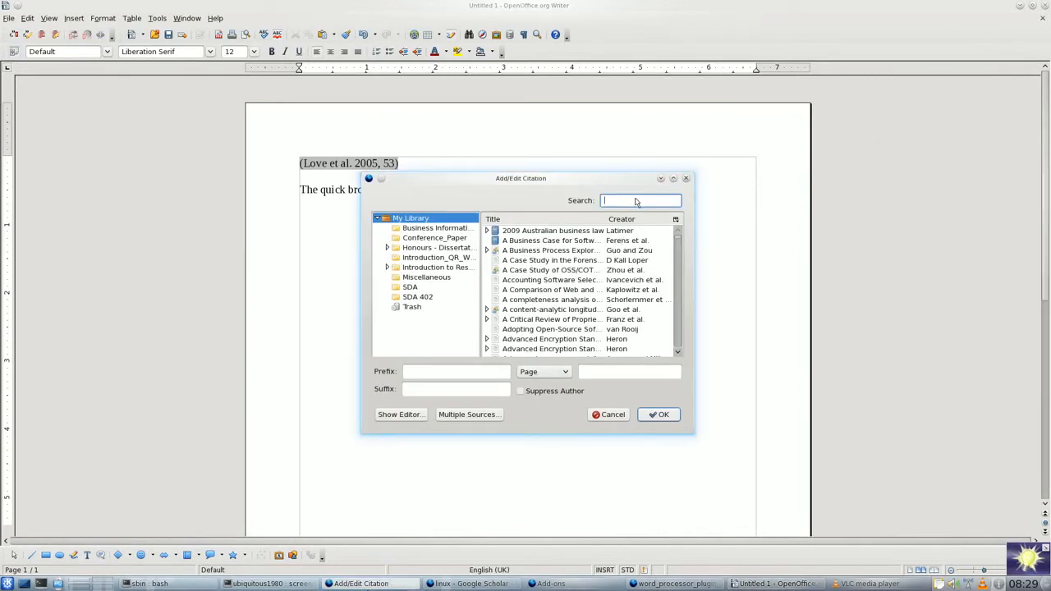
type("kernel development")
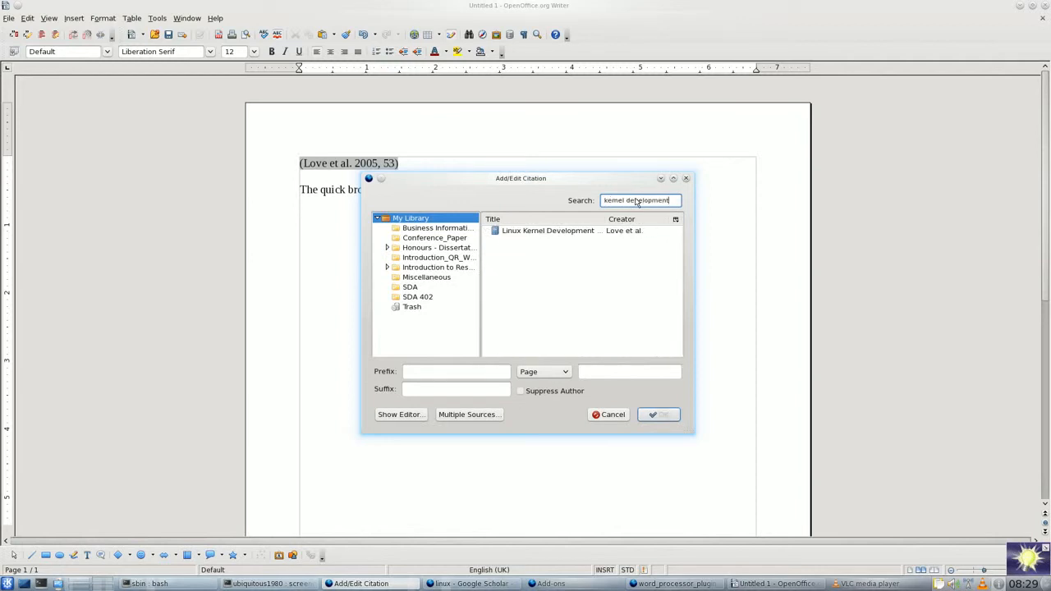
left_click(603, 232)
left_click(656, 377)
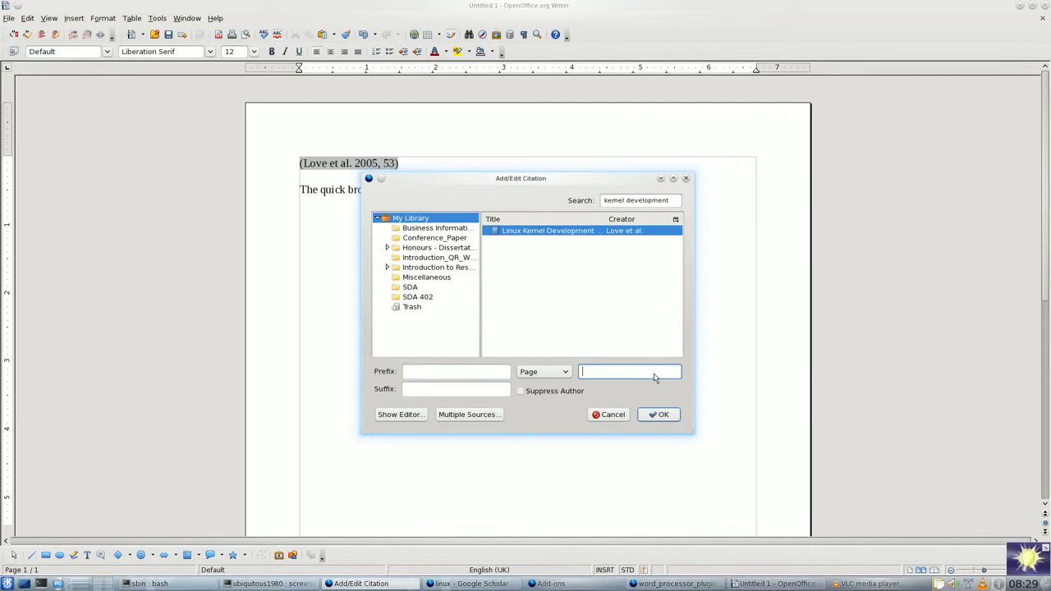
type("43")
left_click(662, 415)
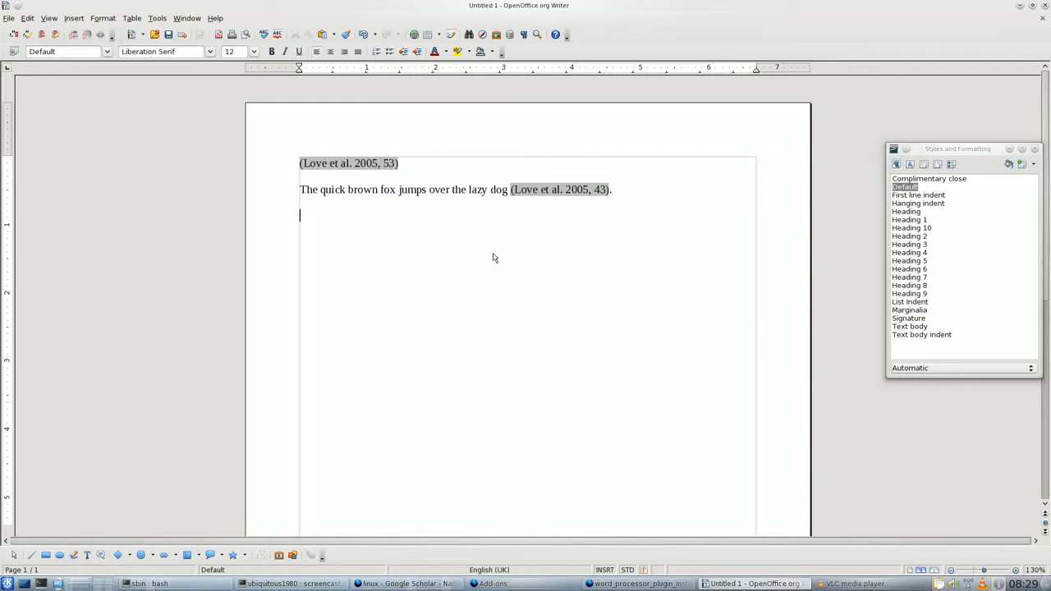
left_click(43, 35)
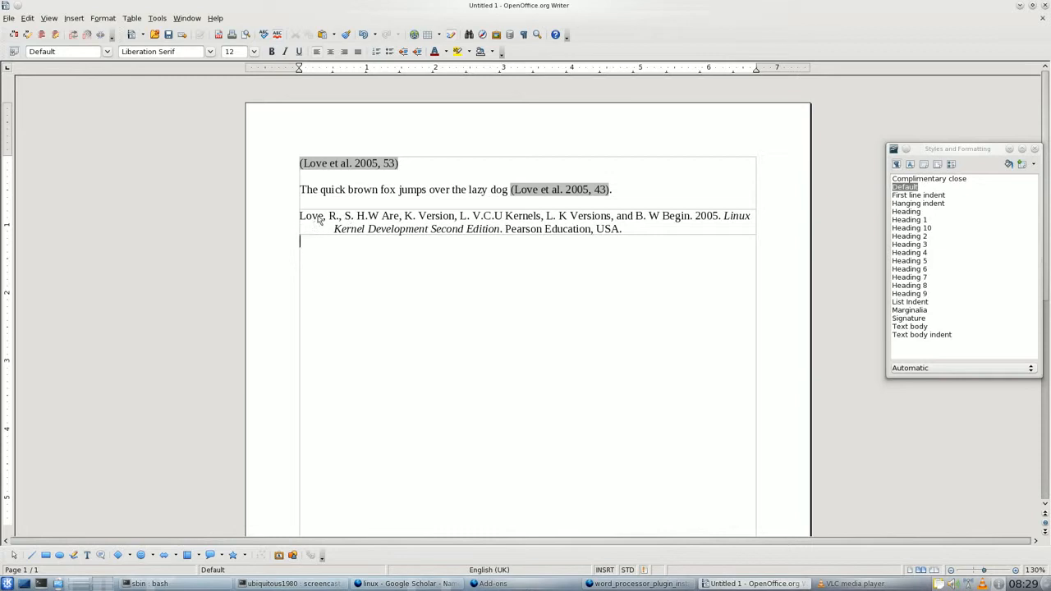
- Switch to the Zotero library in the browser and append "tt" to the first author's surname in the Linux Kernel Development Second Edition entry
left_click(409, 584)
scroll(945, 526, "up", 5)
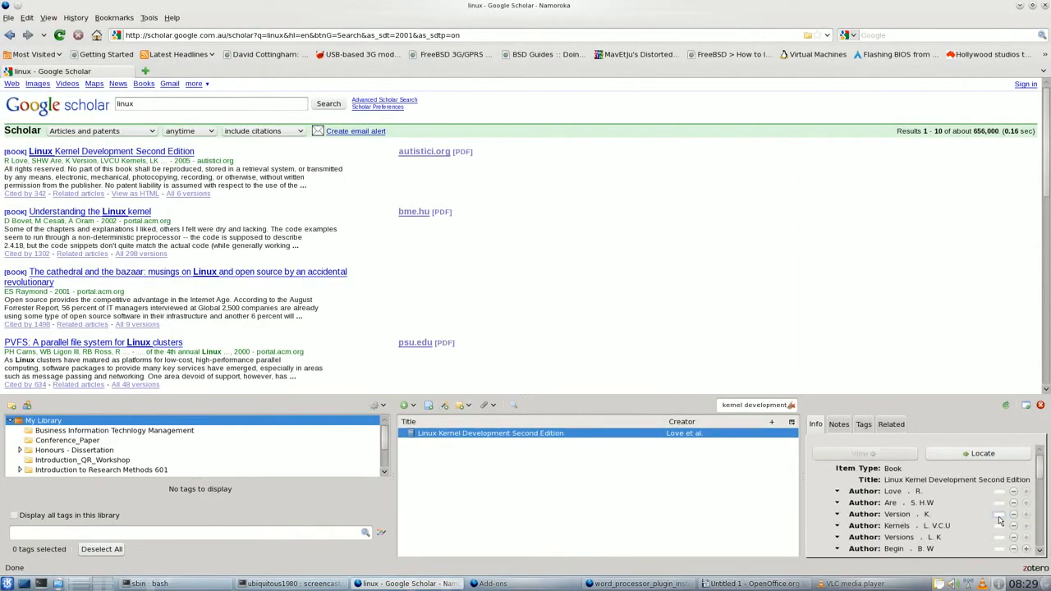
left_click(889, 493)
left_click(929, 493)
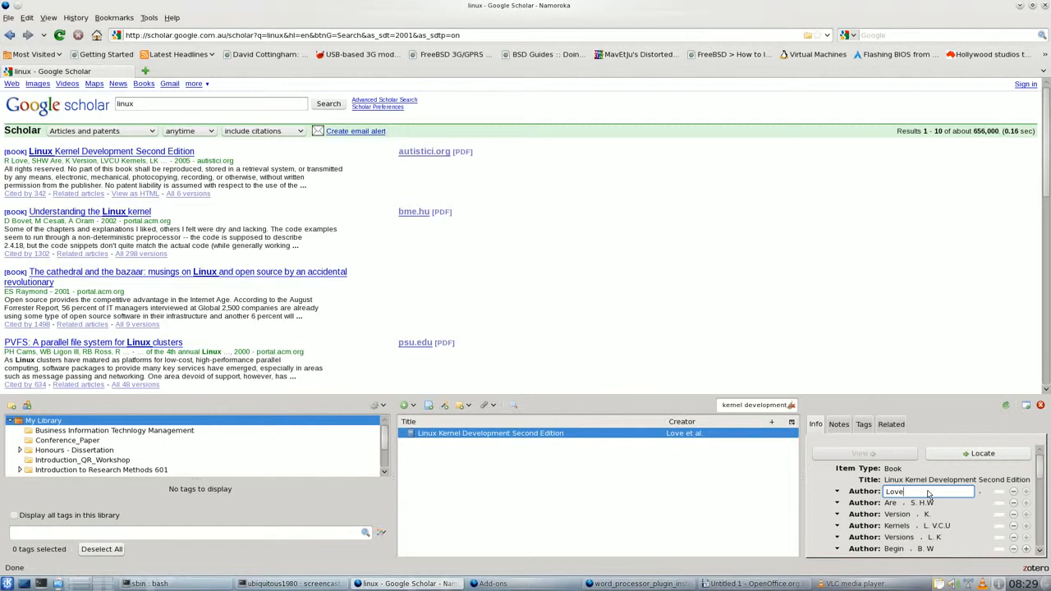
type("tt")
key("Return")
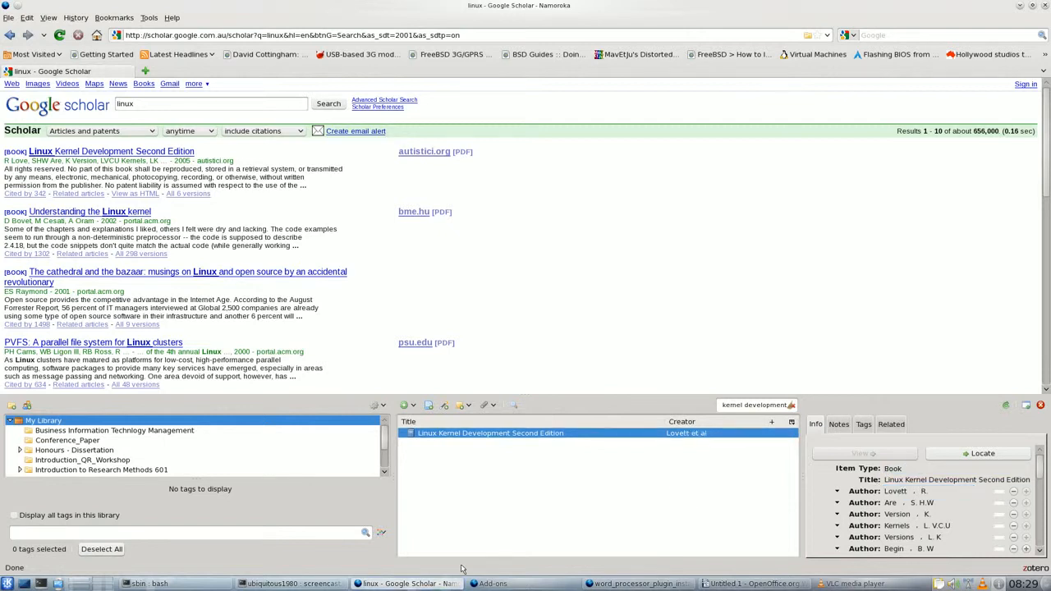
- Return to the OpenOffice.org Writer document and refresh its Zotero citations and bibliography with the edited author surname
left_click(751, 583)
left_click(73, 35)
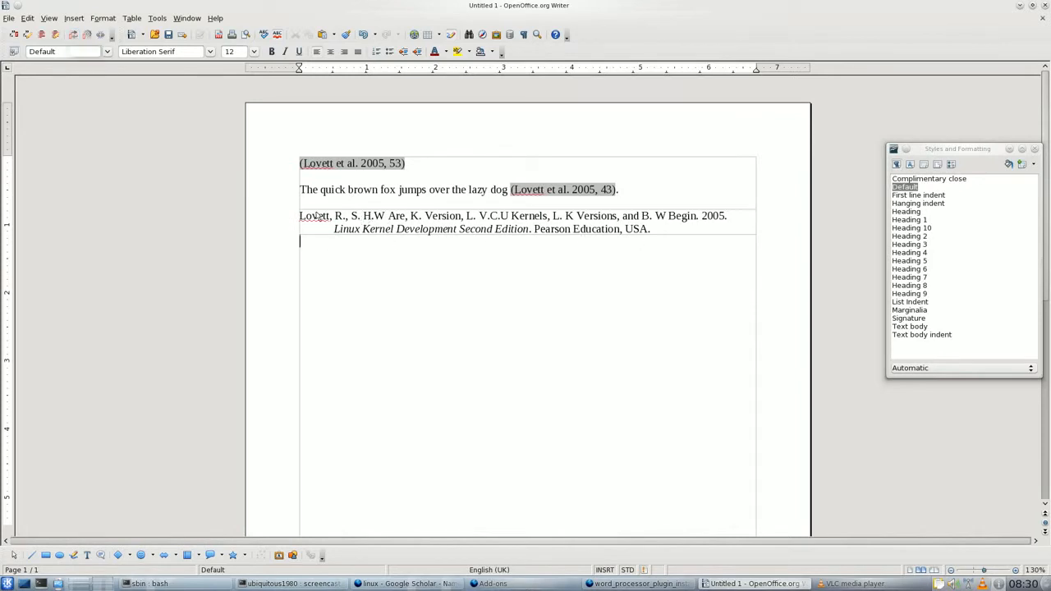
mouse_move(299, 220)
left_mouse_down()
mouse_move(720, 229)
mouse_move(286, 223)
left_mouse_up()
left_click(425, 272)
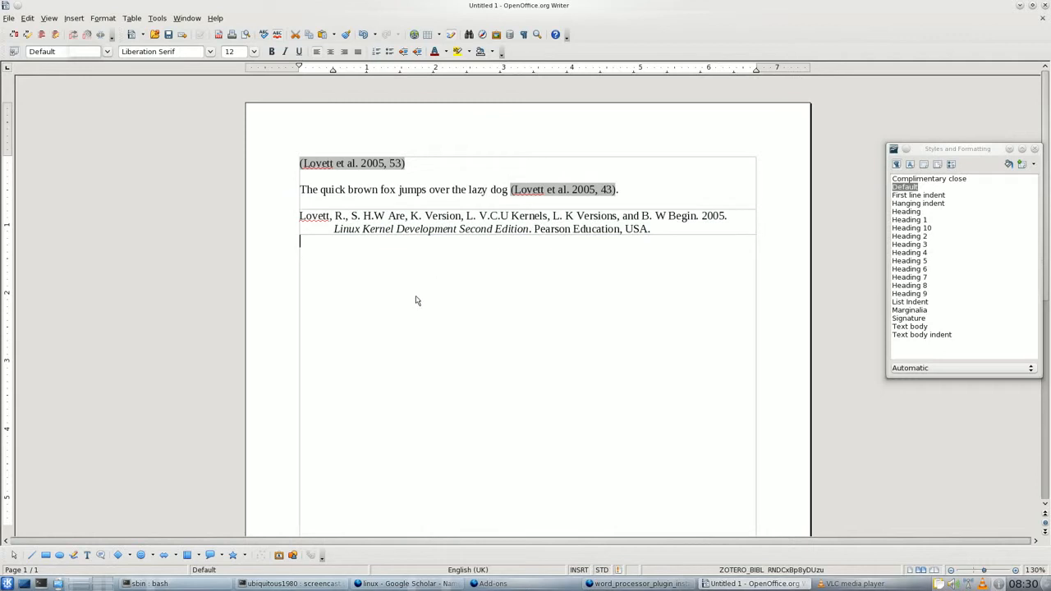